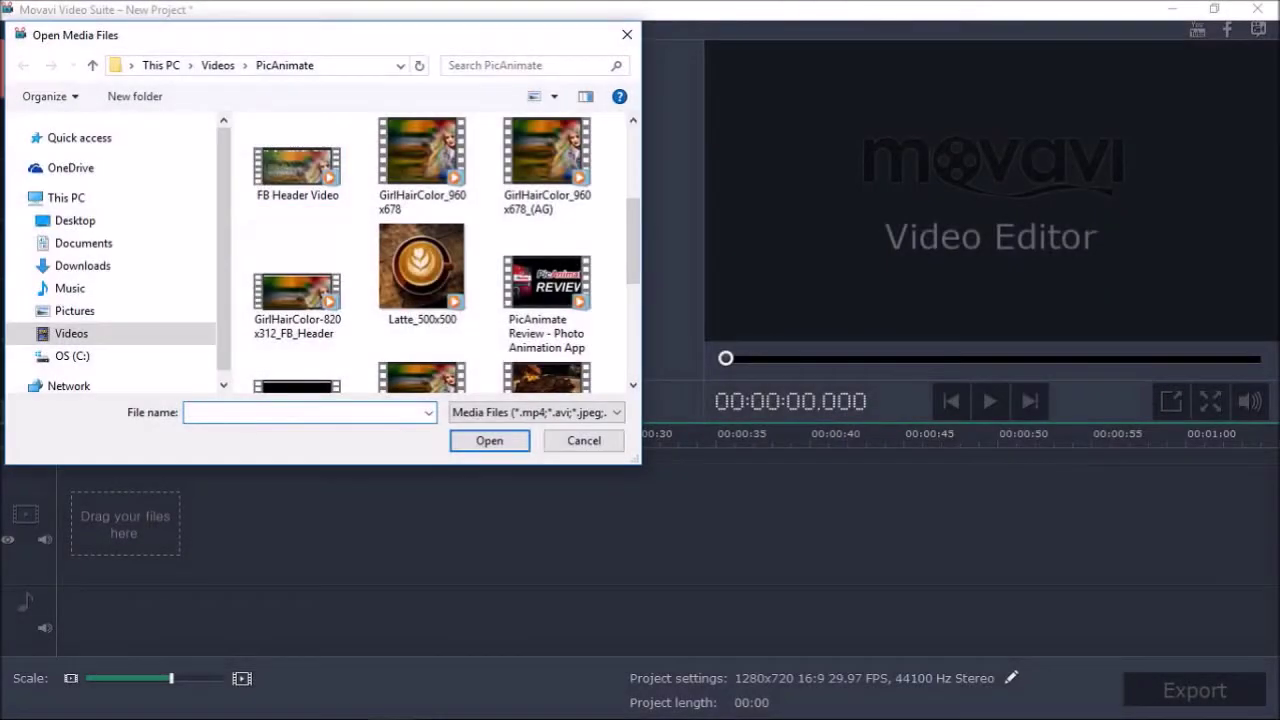
Select the GirlHairColor-820x312_FB_Header video in the PicAnimate folder as the project's media file.
{"action": "left_click", "coordinate": [296, 290]}
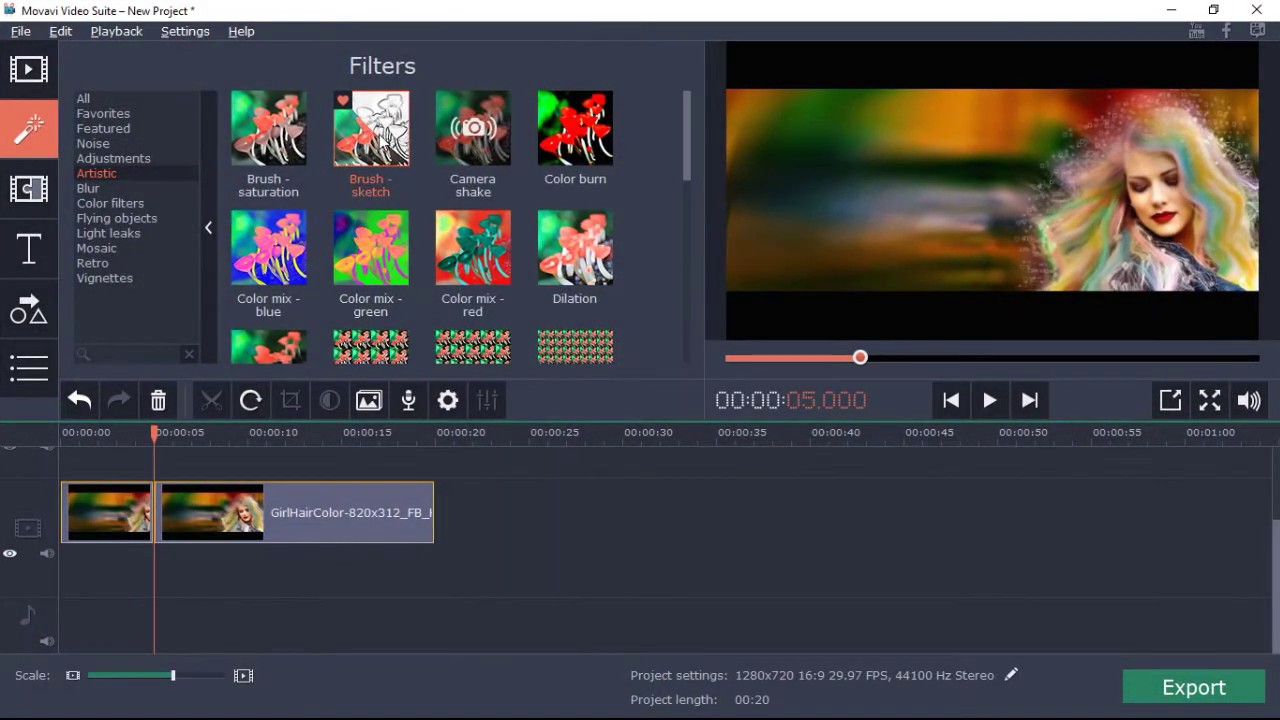
Apply the Brush - sketch artistic filter to the first clip on the video track.
{"action": "left_click", "coordinate": [383, 140]}
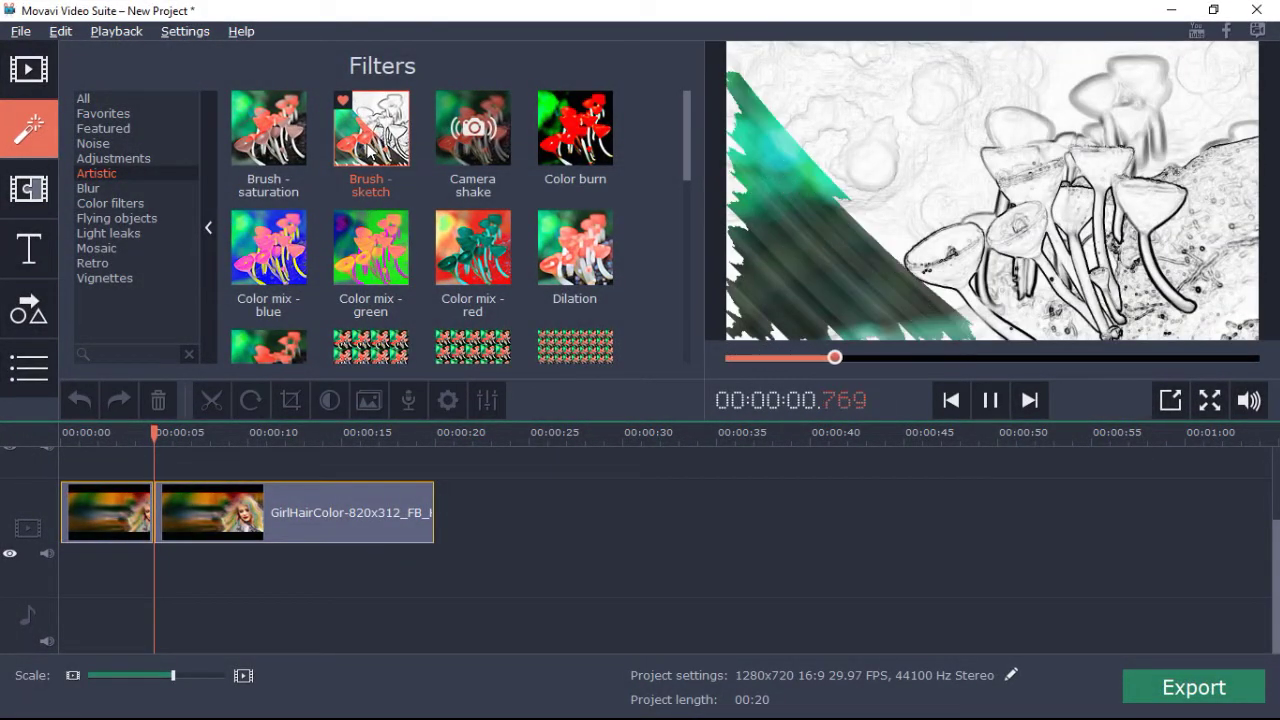
{"action": "mouse_move", "coordinate": [251, 396]}
{"action": "left_mouse_down"}
{"action": "mouse_move", "coordinate": [168, 493]}
{"action": "mouse_move", "coordinate": [90, 515]}
{"action": "left_mouse_up"}
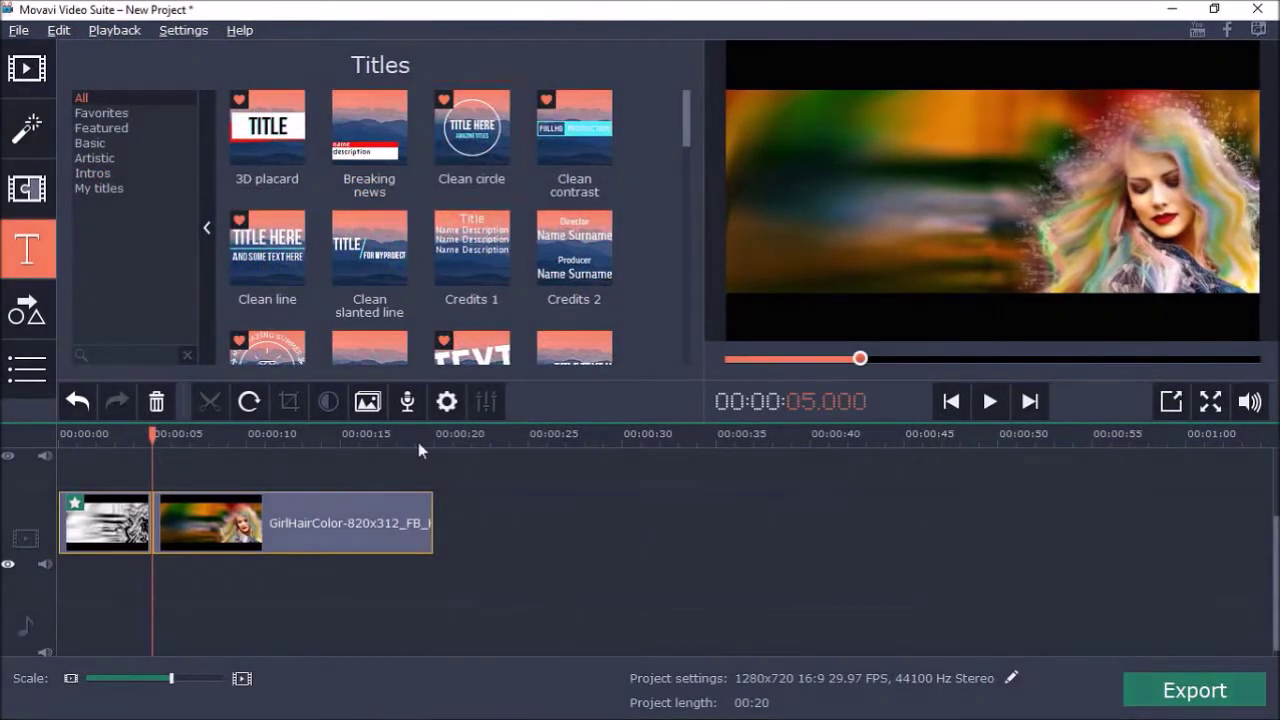
Add a Clean circle title at the start of the title track, shrink it and place it over the empty area beside the woman.
{"action": "left_click", "coordinate": [468, 135]}
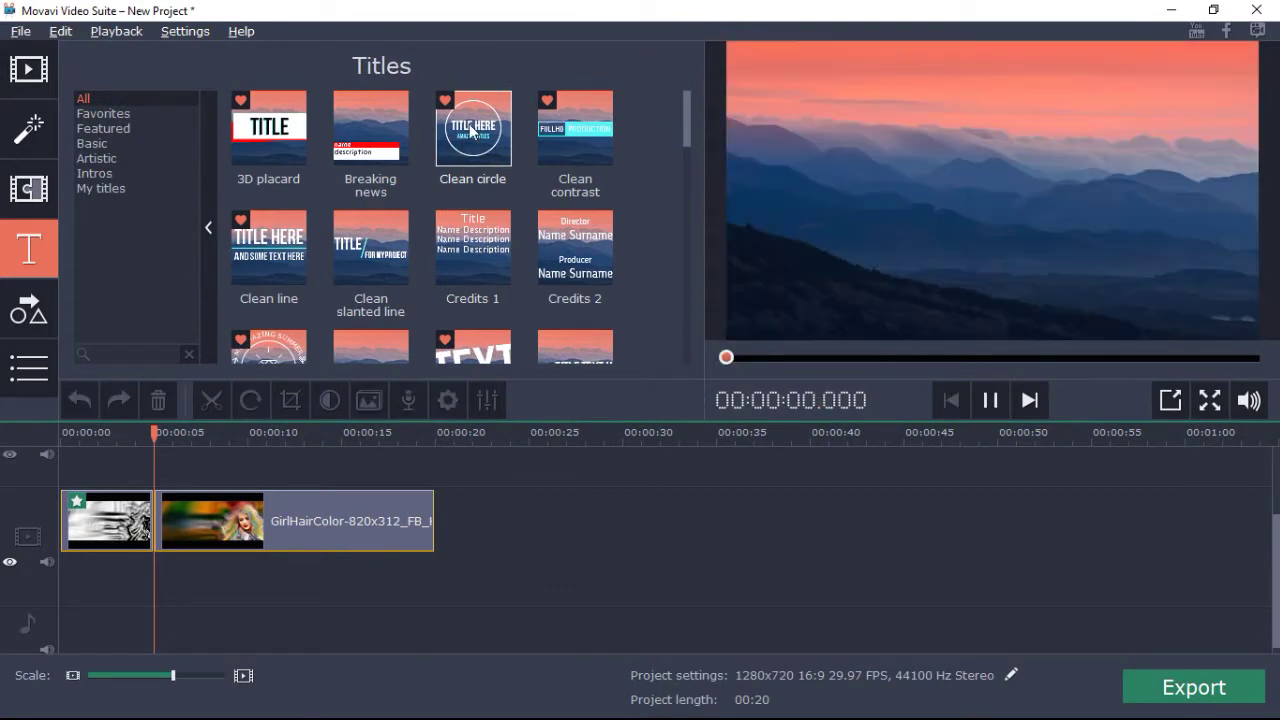
{"action": "left_click_drag", "start_coordinate": [468, 135], "coordinate": [61, 458]}
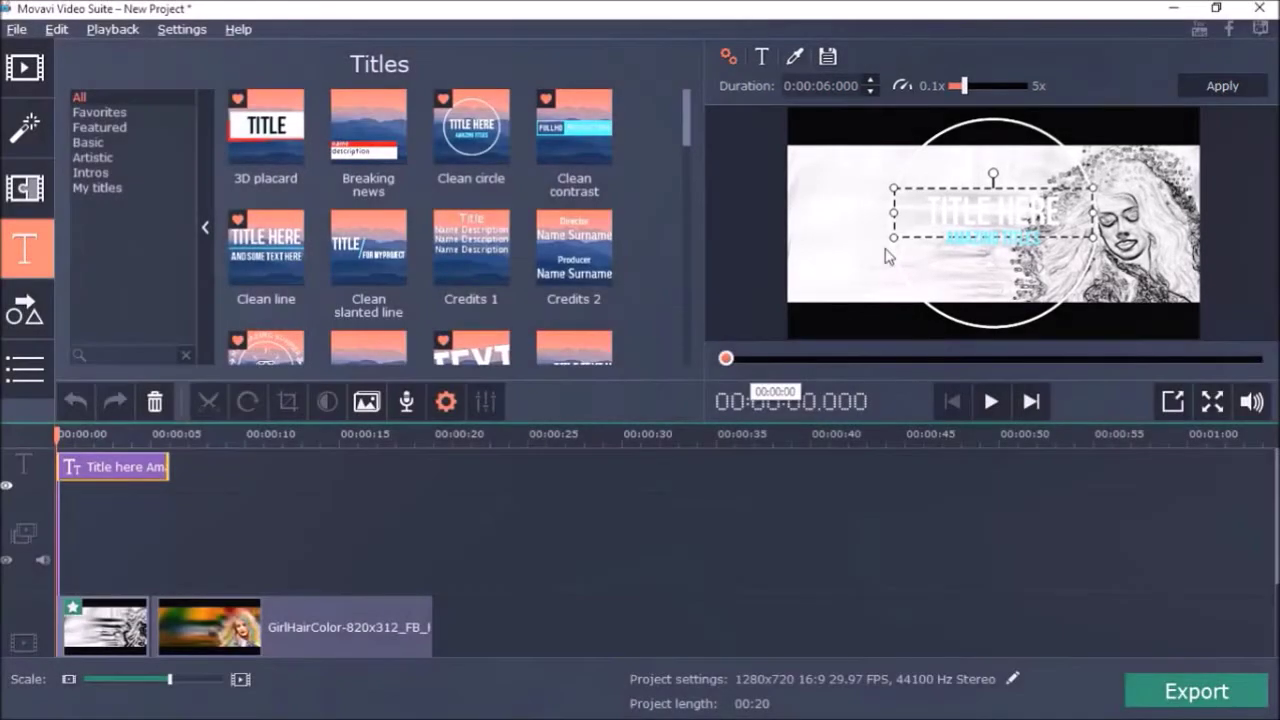
{"action": "left_click", "coordinate": [887, 250]}
{"action": "left_click_drag", "start_coordinate": [1103, 334], "coordinate": [1012, 252]}
{"action": "left_click_drag", "start_coordinate": [966, 179], "coordinate": [906, 216]}
Set the main title text colour to dark brown #553d0d.
{"action": "double_click", "coordinate": [906, 214]}
{"action": "left_click", "coordinate": [793, 57]}
{"action": "left_click", "coordinate": [767, 85]}
{"action": "left_click", "coordinate": [700, 191]}
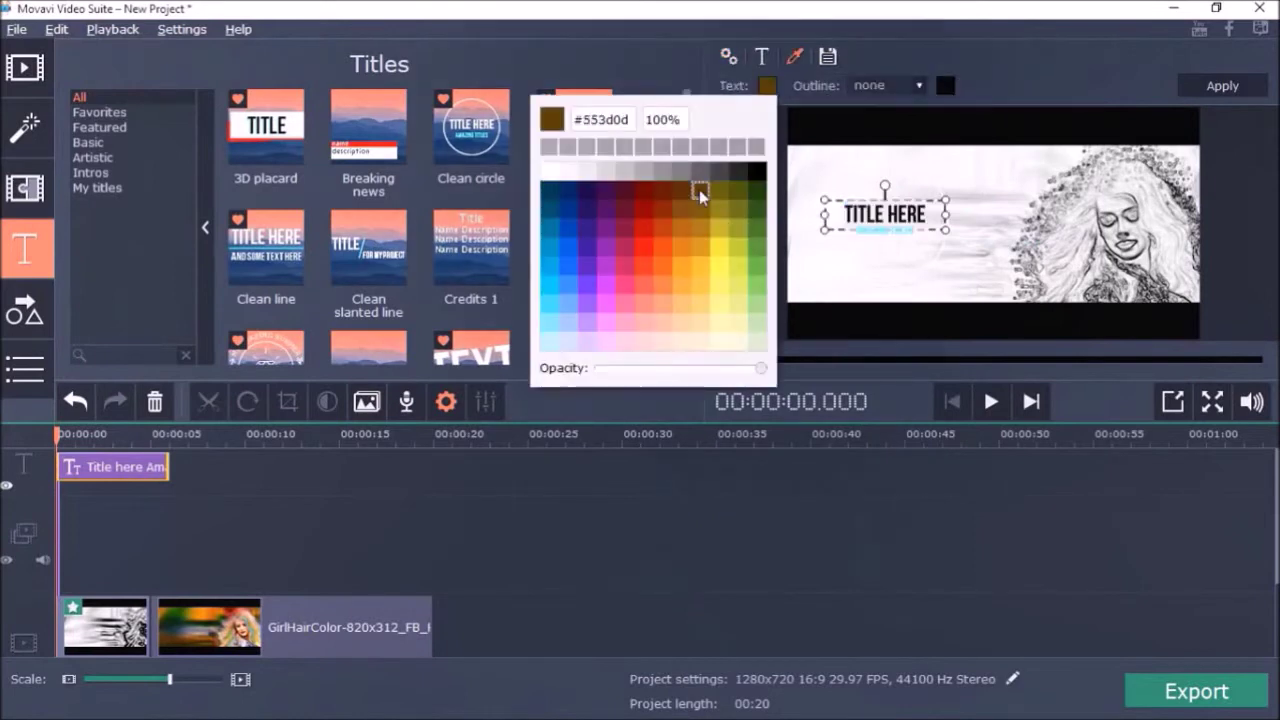
Replace the main title text with "HOW-TO" and the subtitle with "VIDEO TUTORIALS".
{"action": "left_click", "coordinate": [923, 220]}
{"action": "double_click", "coordinate": [921, 220]}
{"action": "type", "text": "HOW-TO"}
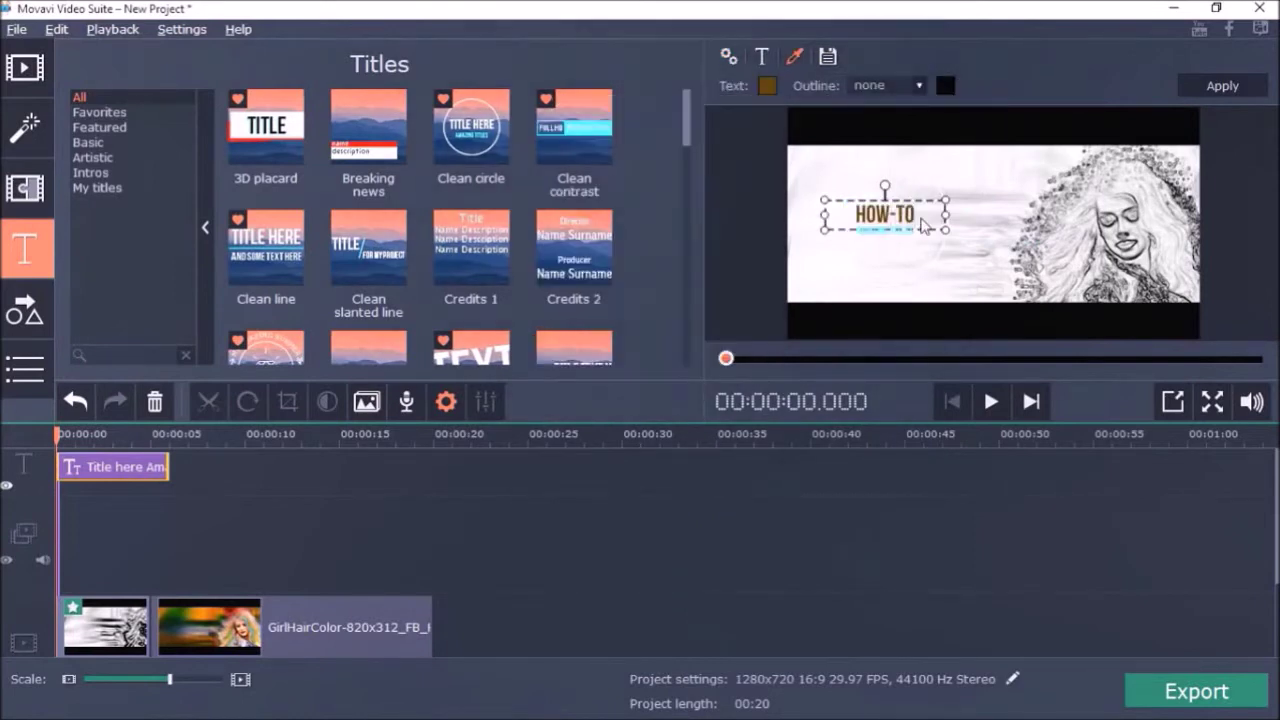
{"action": "left_click_drag", "start_coordinate": [918, 232], "coordinate": [806, 284]}
{"action": "key", "text": "BackSpace"}
{"action": "type", "text": "VIDEO TUTORIALS"}
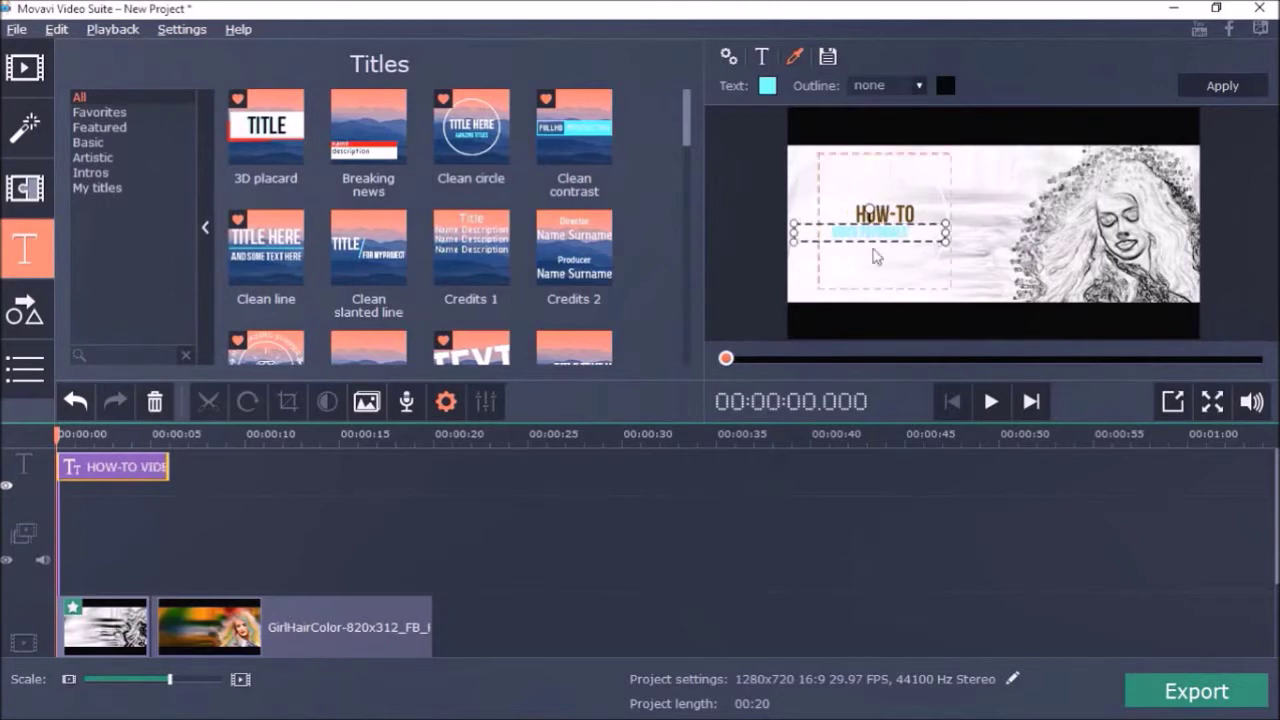
Shift the subtitle down and enlarge the HOW-TO text, centring it inside the circle.
{"action": "left_click_drag", "start_coordinate": [875, 241], "coordinate": [891, 256]}
{"action": "left_click", "coordinate": [850, 222]}
{"action": "left_click_drag", "start_coordinate": [826, 230], "coordinate": [780, 243]}
{"action": "left_click_drag", "start_coordinate": [876, 219], "coordinate": [898, 212]}
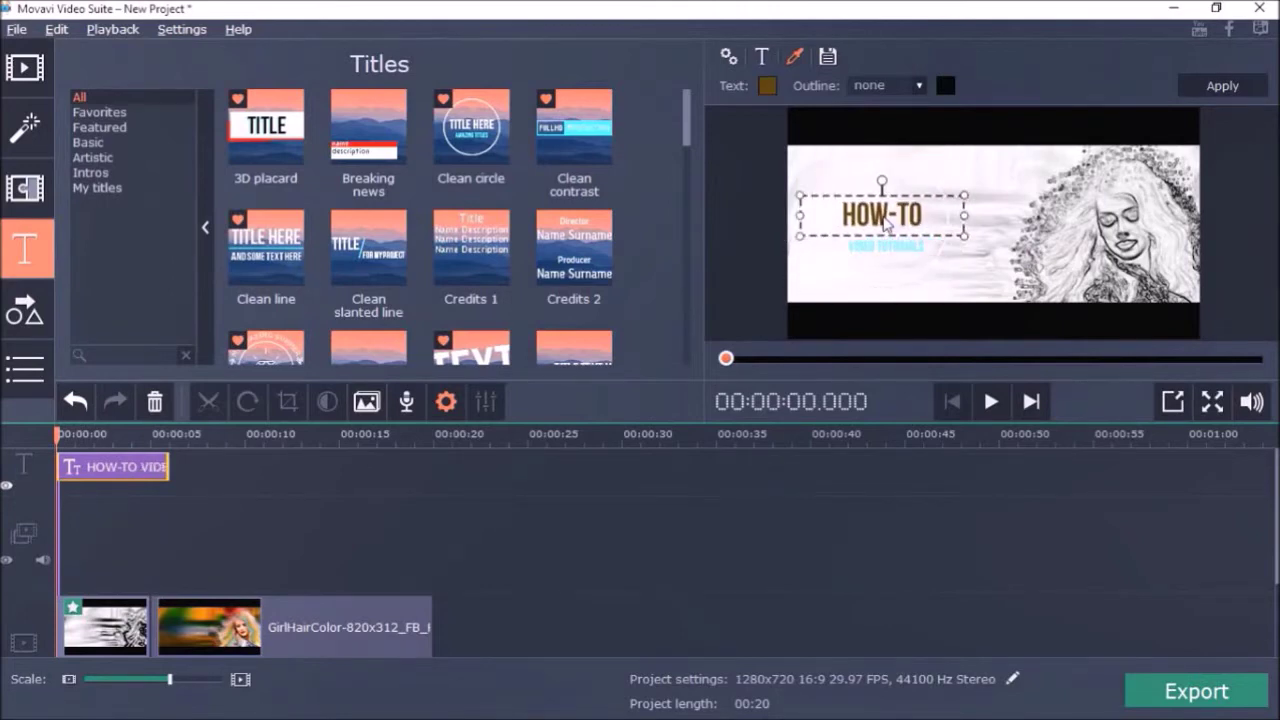
Change the VIDEO TUTORIALS subtitle's text colour to brown.
{"action": "left_click", "coordinate": [900, 252]}
{"action": "left_click", "coordinate": [767, 85]}
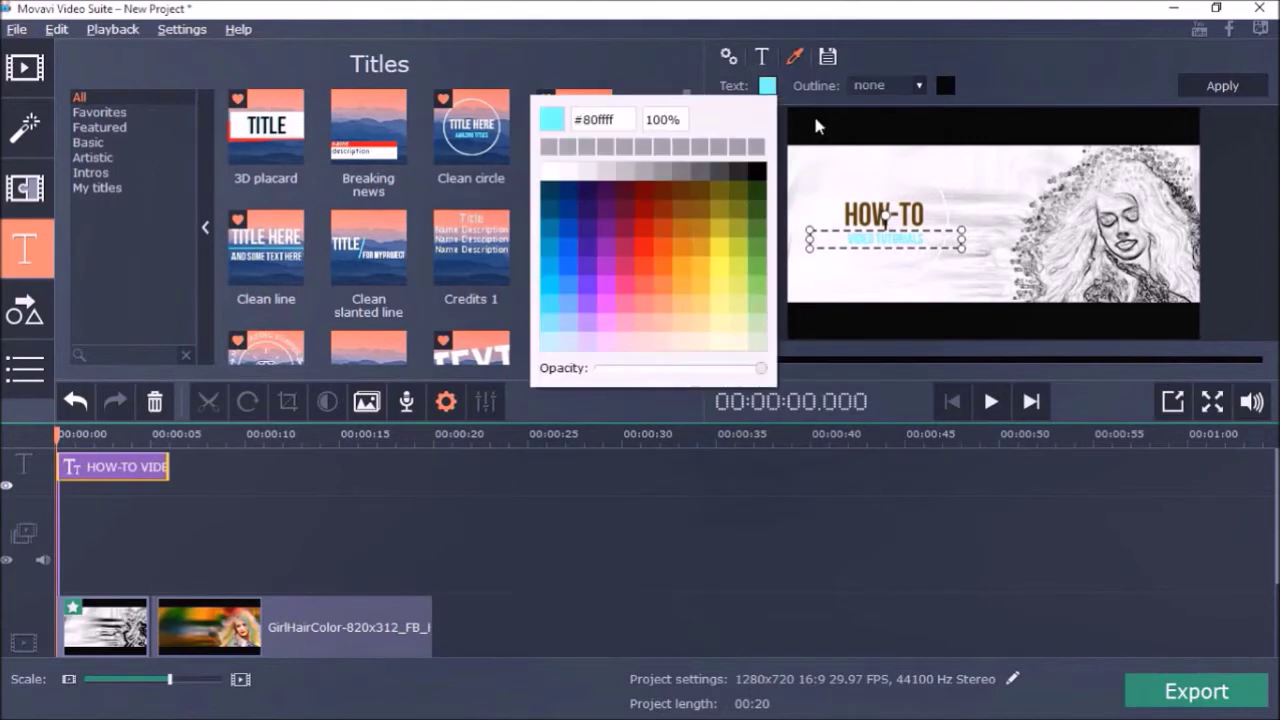
{"action": "left_click", "coordinate": [679, 234]}
Change the circle decoration around the title to dark brown.
{"action": "left_click", "coordinate": [955, 195]}
{"action": "left_click", "coordinate": [940, 195]}
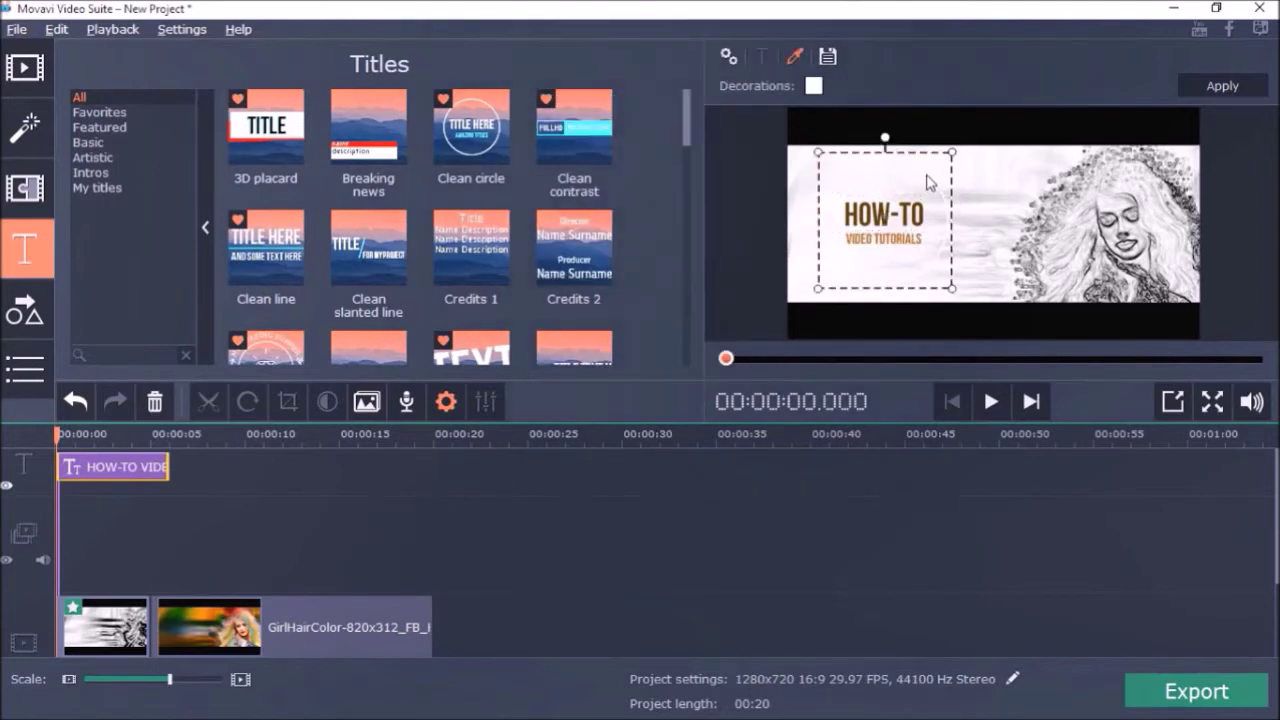
{"action": "left_click", "coordinate": [813, 86]}
{"action": "left_click", "coordinate": [780, 175]}
{"action": "left_click", "coordinate": [905, 314]}
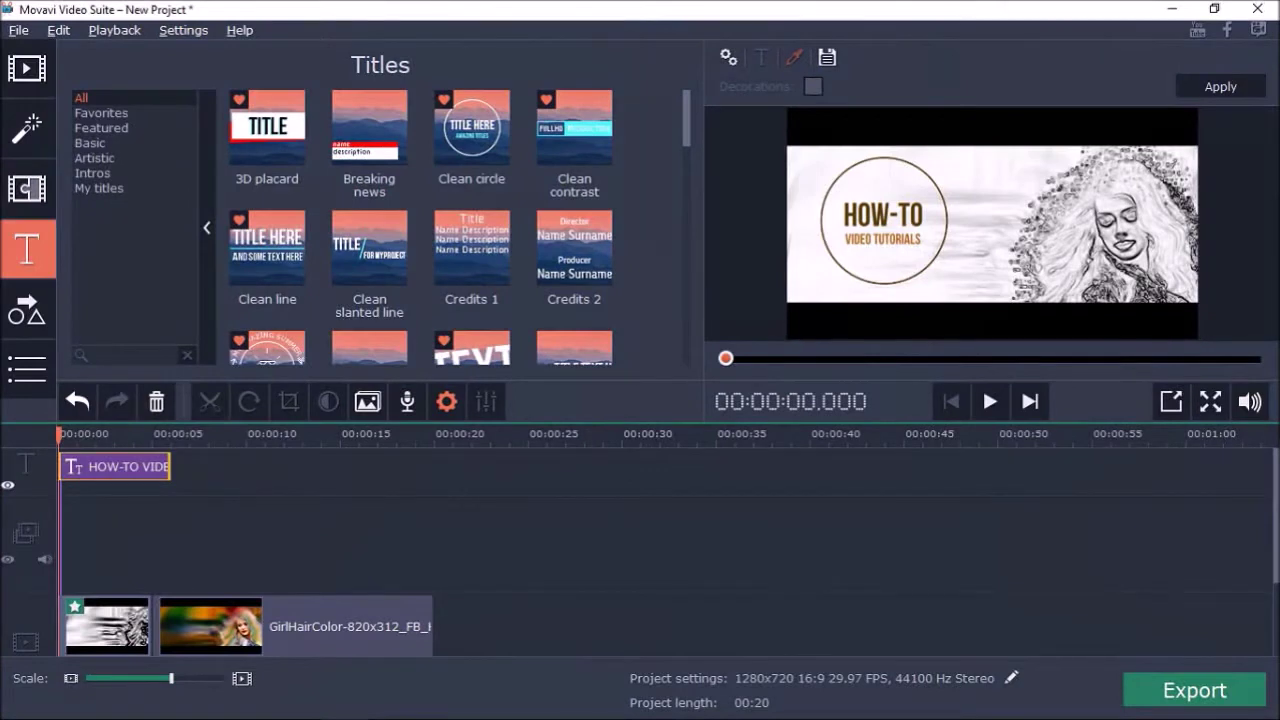
Add a Ribbon - stars title at 7 seconds on the title track, shrink it and place it over the empty area beside the woman.
{"action": "scroll", "coordinate": [420, 230], "scroll_direction": "down", "scroll_amount": 5}
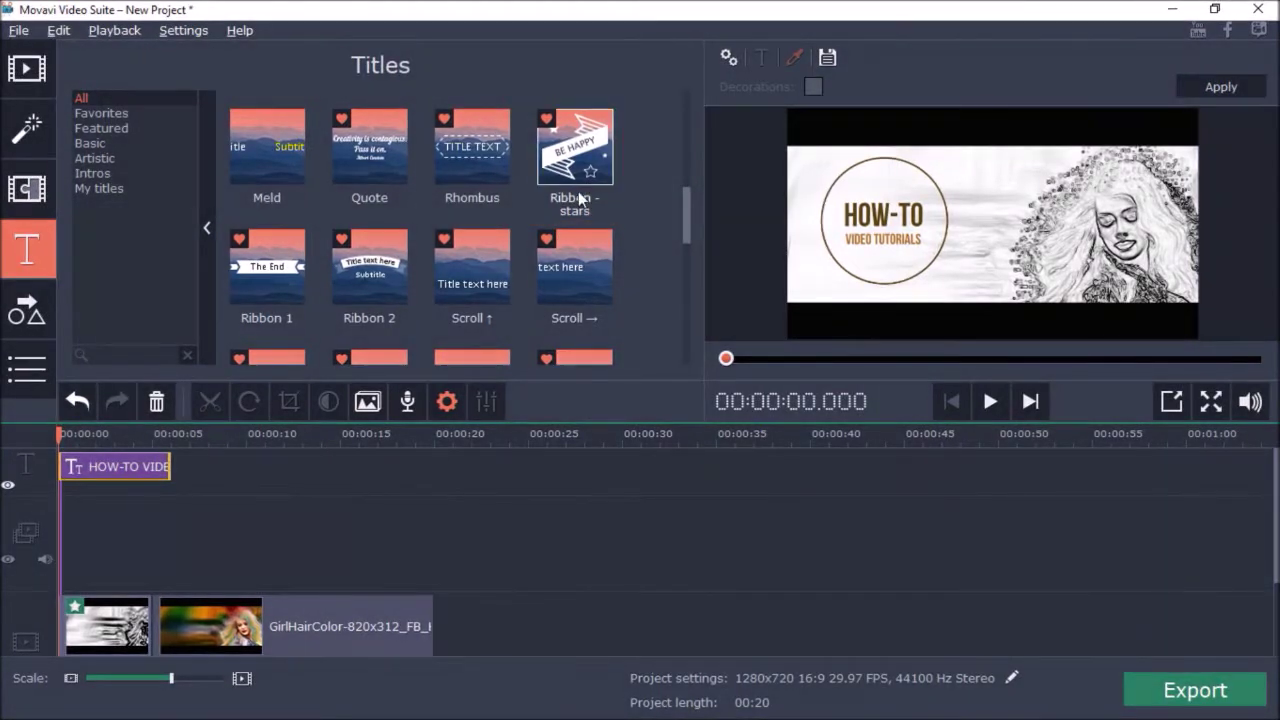
{"action": "left_click_drag", "start_coordinate": [578, 158], "coordinate": [199, 457]}
{"action": "left_click", "coordinate": [936, 122]}
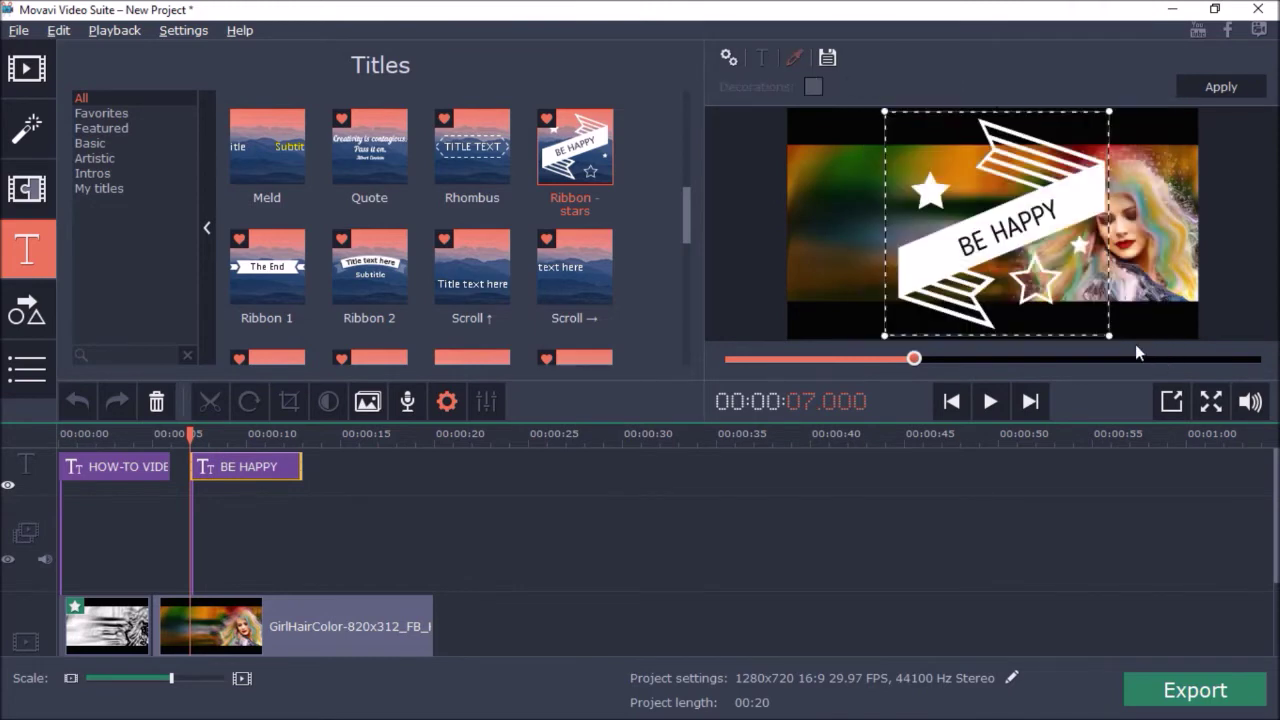
{"action": "left_click_drag", "start_coordinate": [1111, 331], "coordinate": [1014, 277]}
{"action": "left_click_drag", "start_coordinate": [988, 193], "coordinate": [920, 226]}
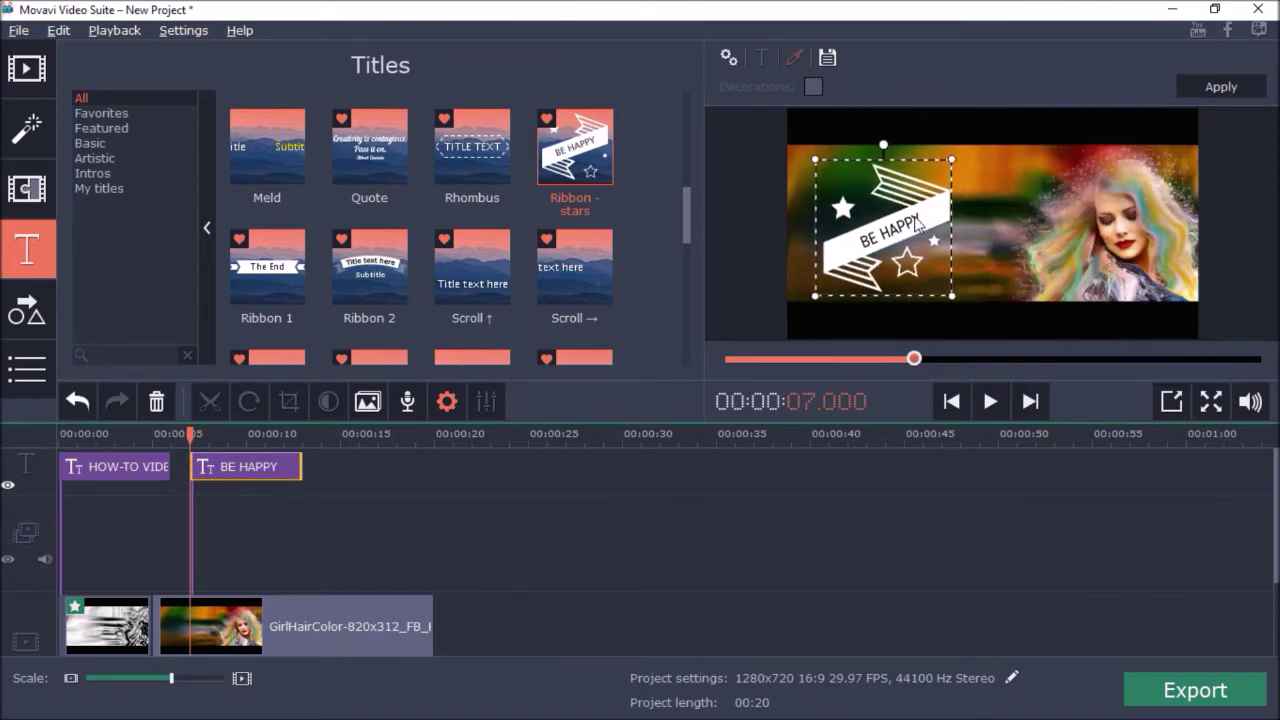
Replace the ribbon text with "WITH" followed by the presenter's name, and widen its text box to fit one line along the ribbon.
{"action": "double_click", "coordinate": [912, 222]}
{"action": "type", "text": "WITH AGODINHO"}
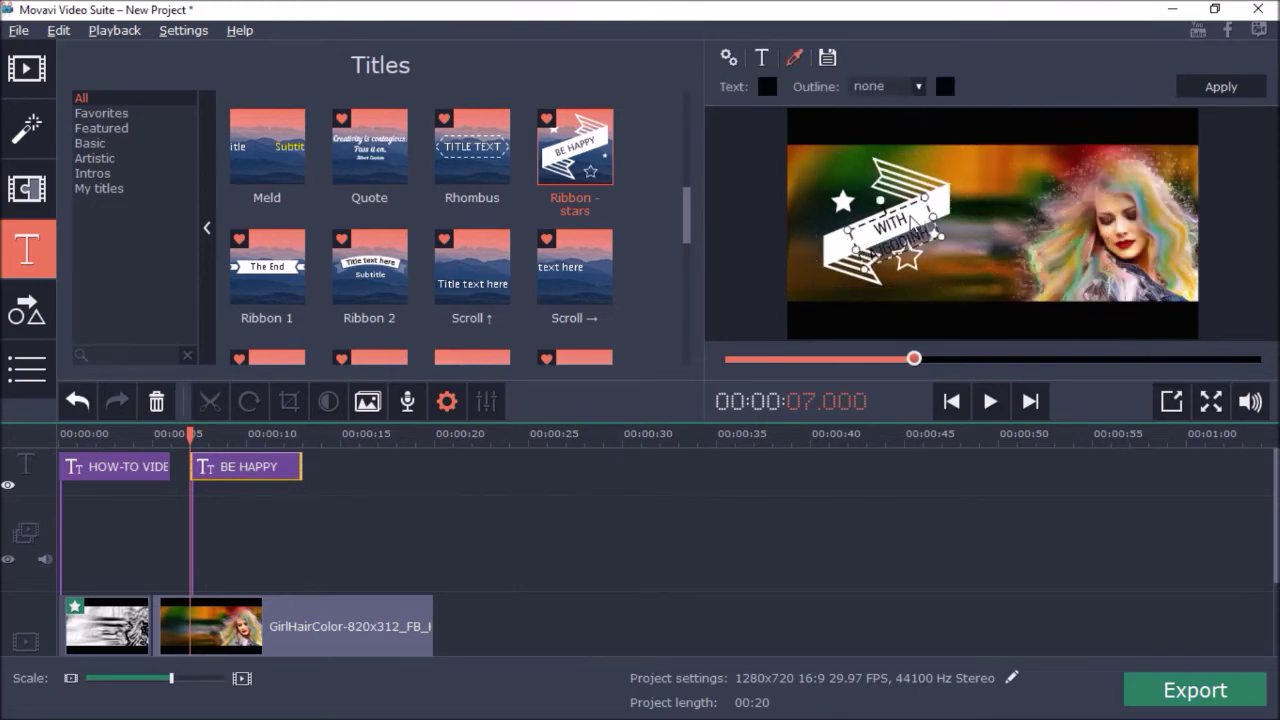
{"action": "left_click_drag", "start_coordinate": [855, 250], "coordinate": [832, 254]}
{"action": "left_click_drag", "start_coordinate": [933, 217], "coordinate": [942, 202]}
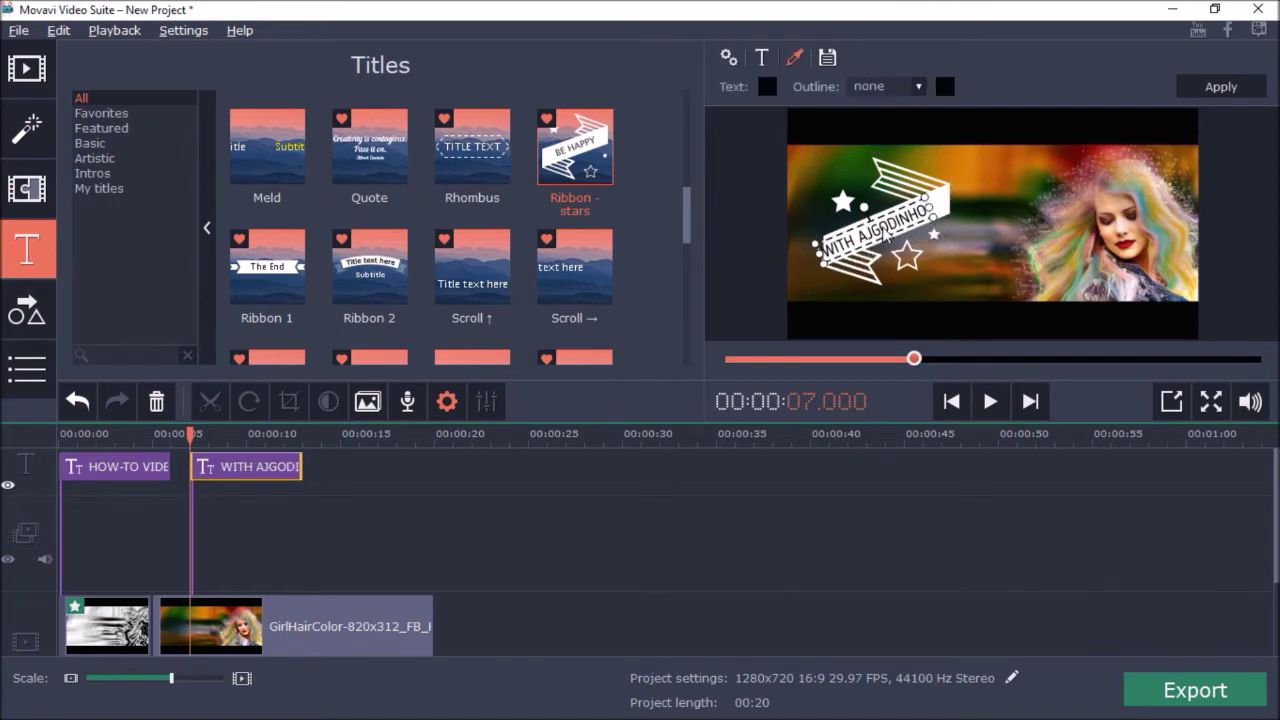
Set the ribbon title's text colour to dark brown #58330a.
{"action": "double_click", "coordinate": [896, 226]}
{"action": "left_click", "coordinate": [767, 86]}
{"action": "left_click", "coordinate": [686, 190]}
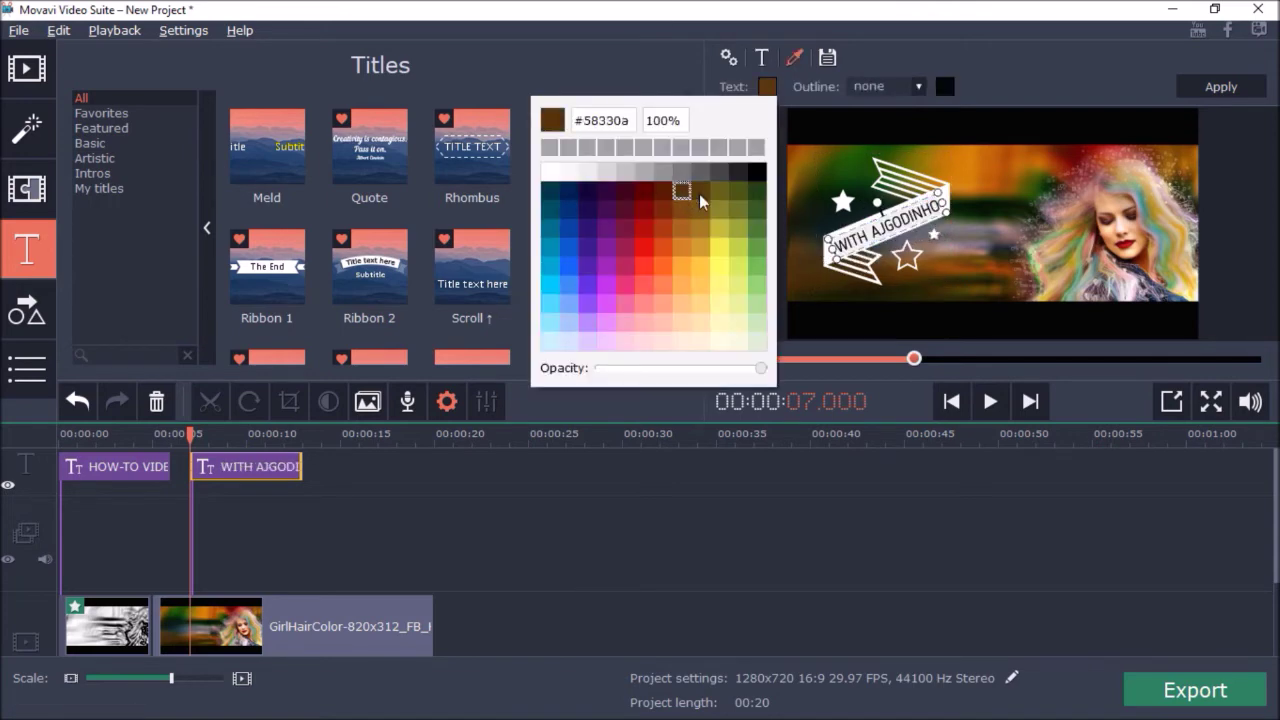
{"action": "left_click", "coordinate": [906, 212]}
Change the ribbon and stars decoration colour to golden orange.
{"action": "left_click", "coordinate": [905, 189]}
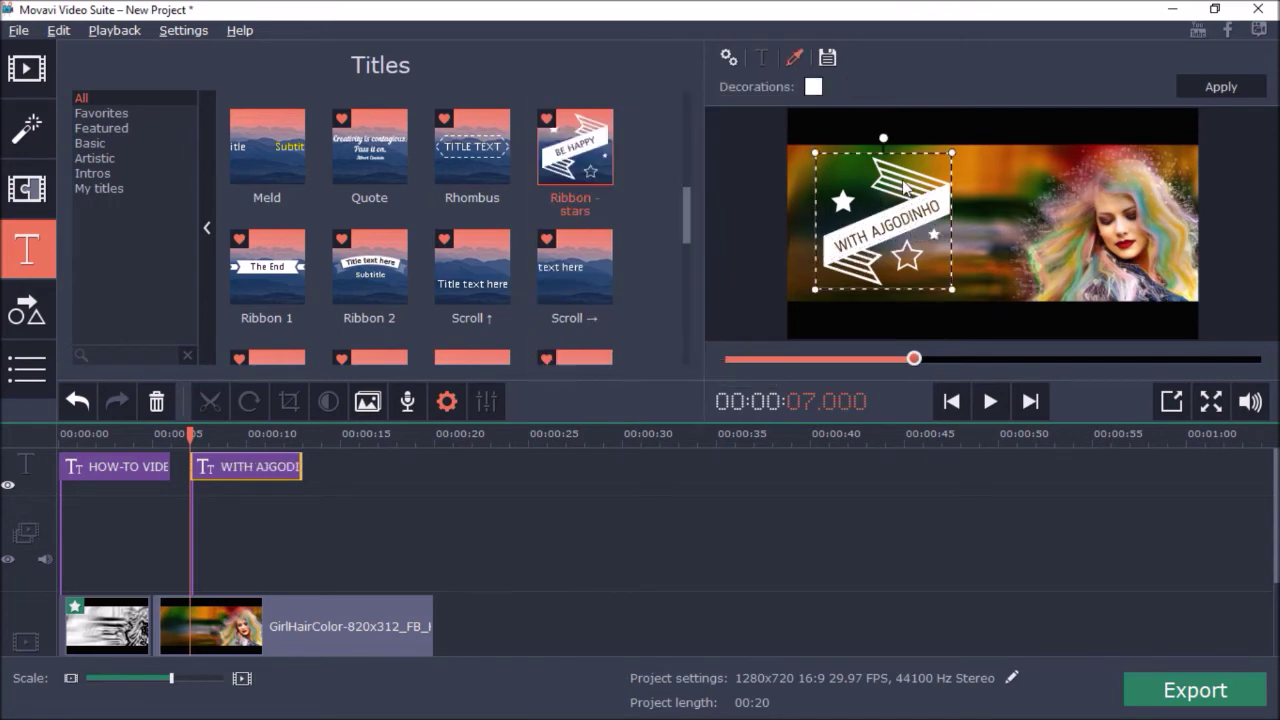
{"action": "left_click", "coordinate": [813, 87]}
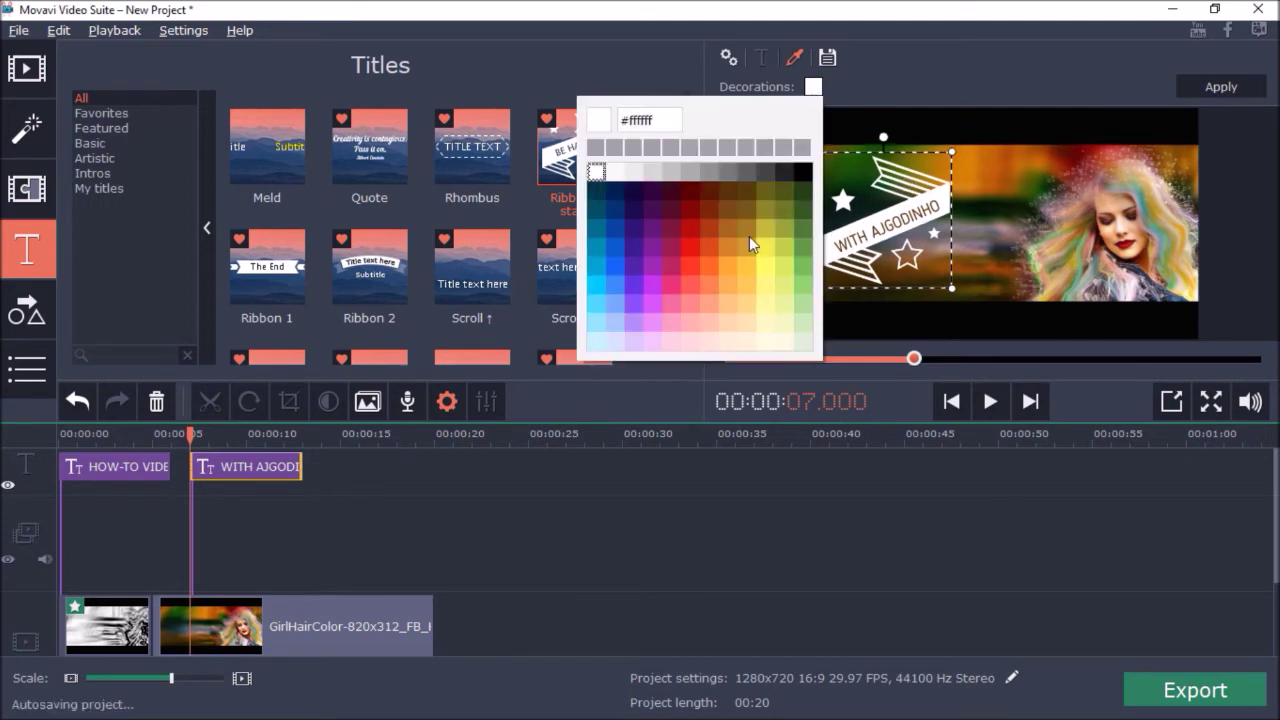
{"action": "left_click", "coordinate": [745, 245]}
{"action": "left_click", "coordinate": [971, 178]}
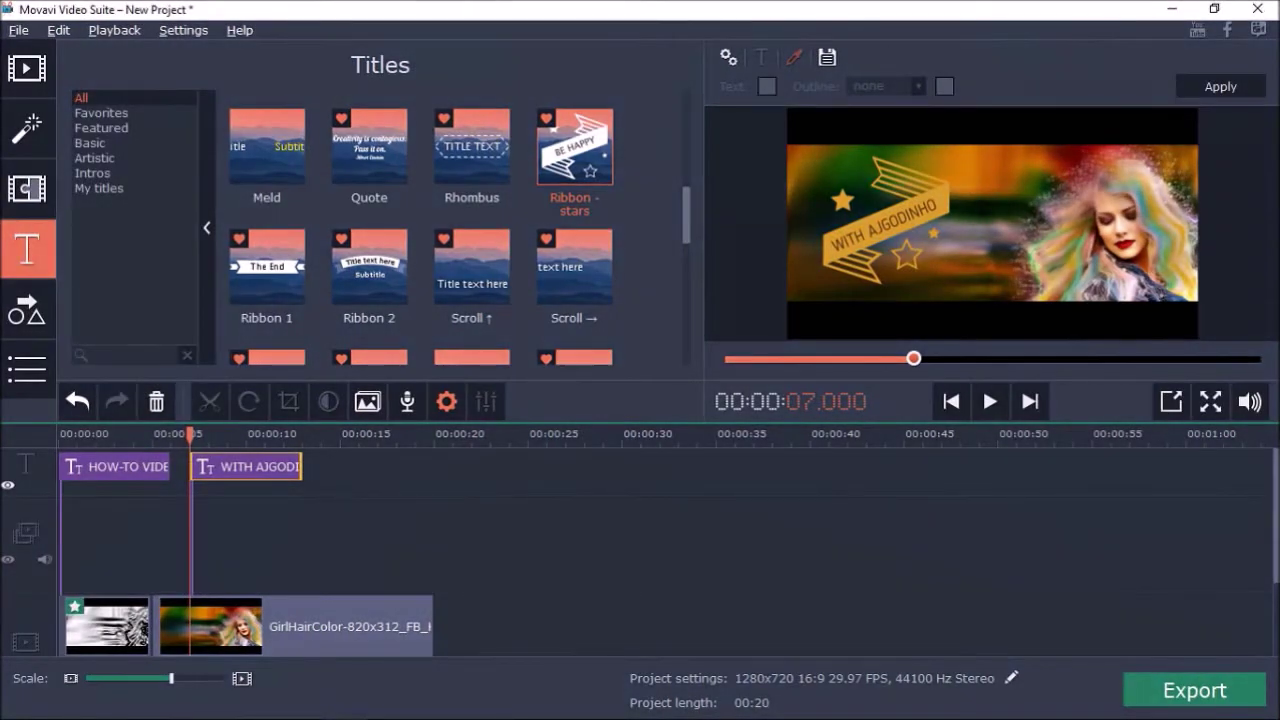
Add a Fly in title after the ribbon title on the title track and open it for editing.
{"action": "scroll", "coordinate": [420, 230], "scroll_direction": "up", "scroll_amount": 3}
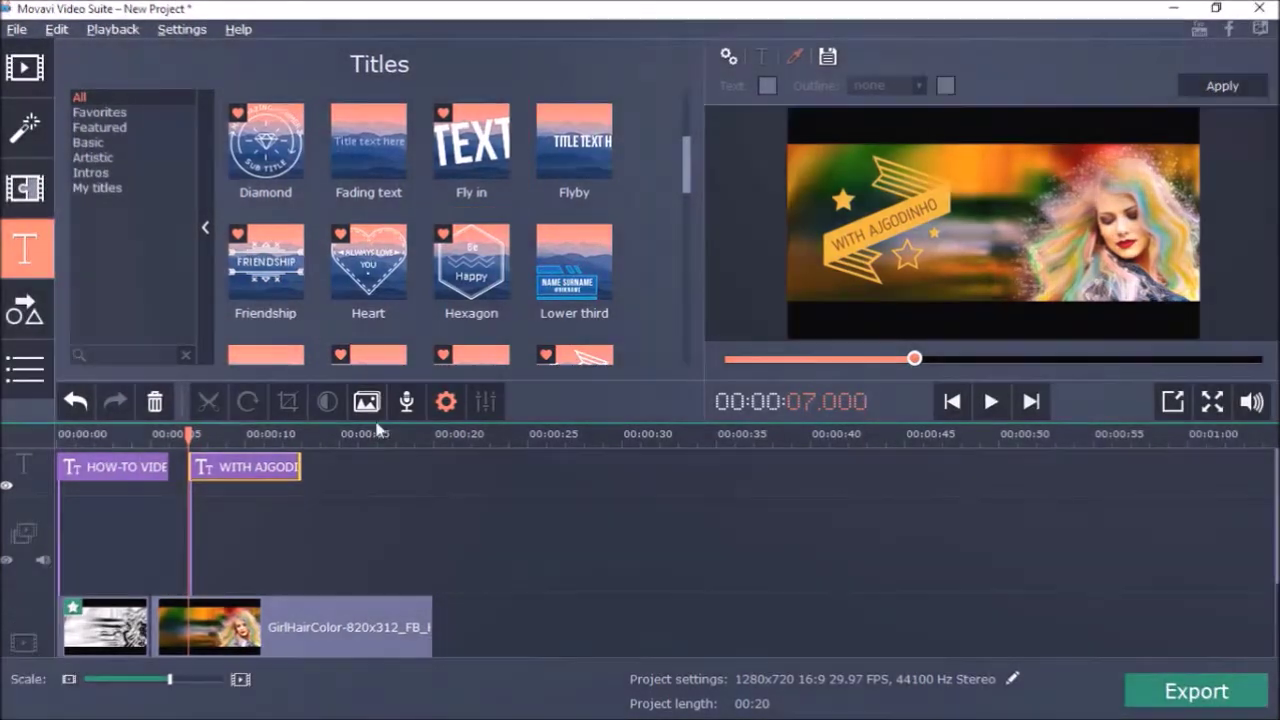
{"action": "mouse_move", "coordinate": [472, 140]}
{"action": "left_mouse_down"}
{"action": "mouse_move", "coordinate": [440, 337]}
{"action": "mouse_move", "coordinate": [328, 468]}
{"action": "left_mouse_up"}
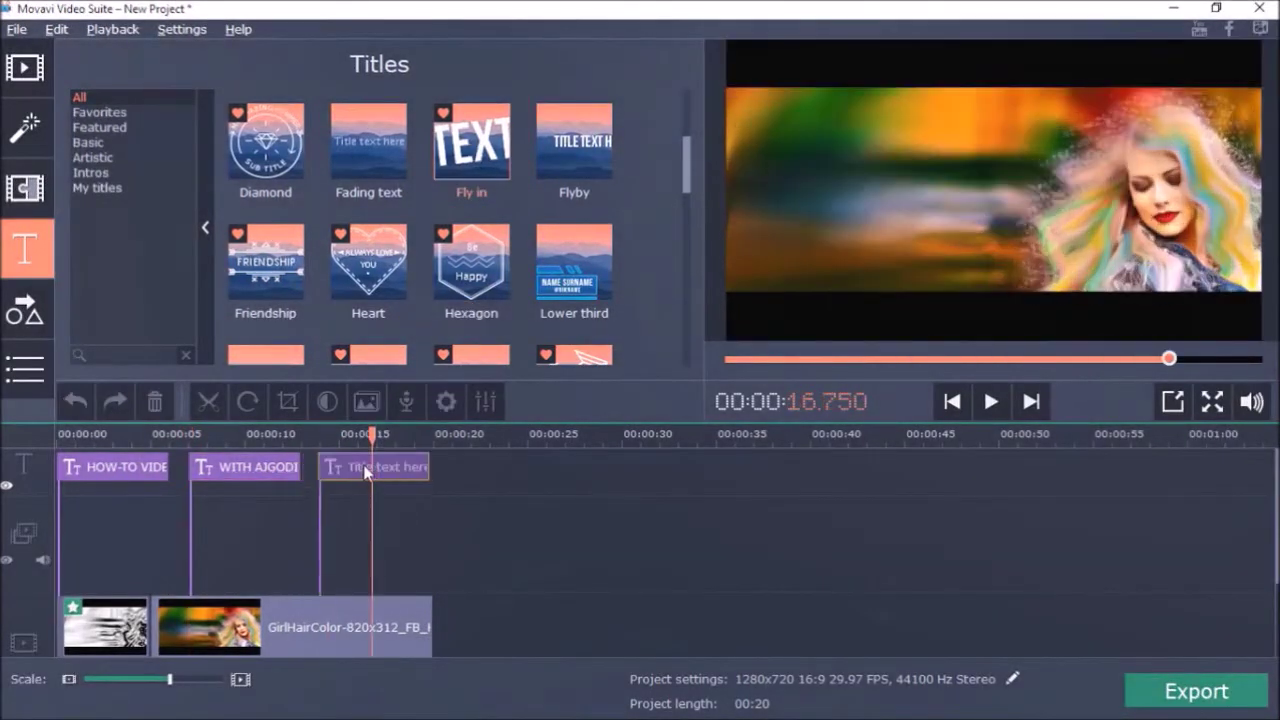
{"action": "double_click", "coordinate": [369, 467]}
Replace the Fly in title text with "SUBSCRIBE" and enlarge its text box.
{"action": "triple_click", "coordinate": [956, 222]}
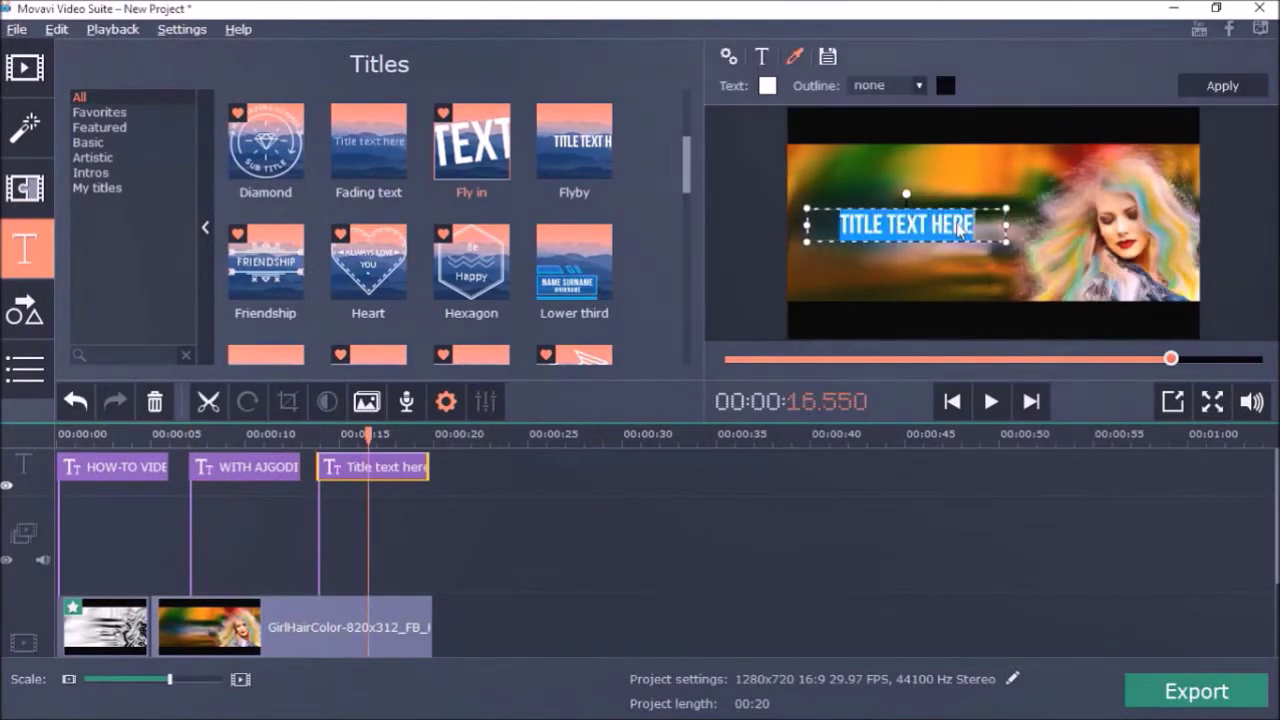
{"action": "type", "text": "SUBSCRIBE"}
{"action": "left_click_drag", "start_coordinate": [807, 241], "coordinate": [740, 263]}
Set the SUBSCRIBE text colour to orange #d68227.
{"action": "left_click", "coordinate": [767, 86]}
{"action": "left_click", "coordinate": [681, 243]}
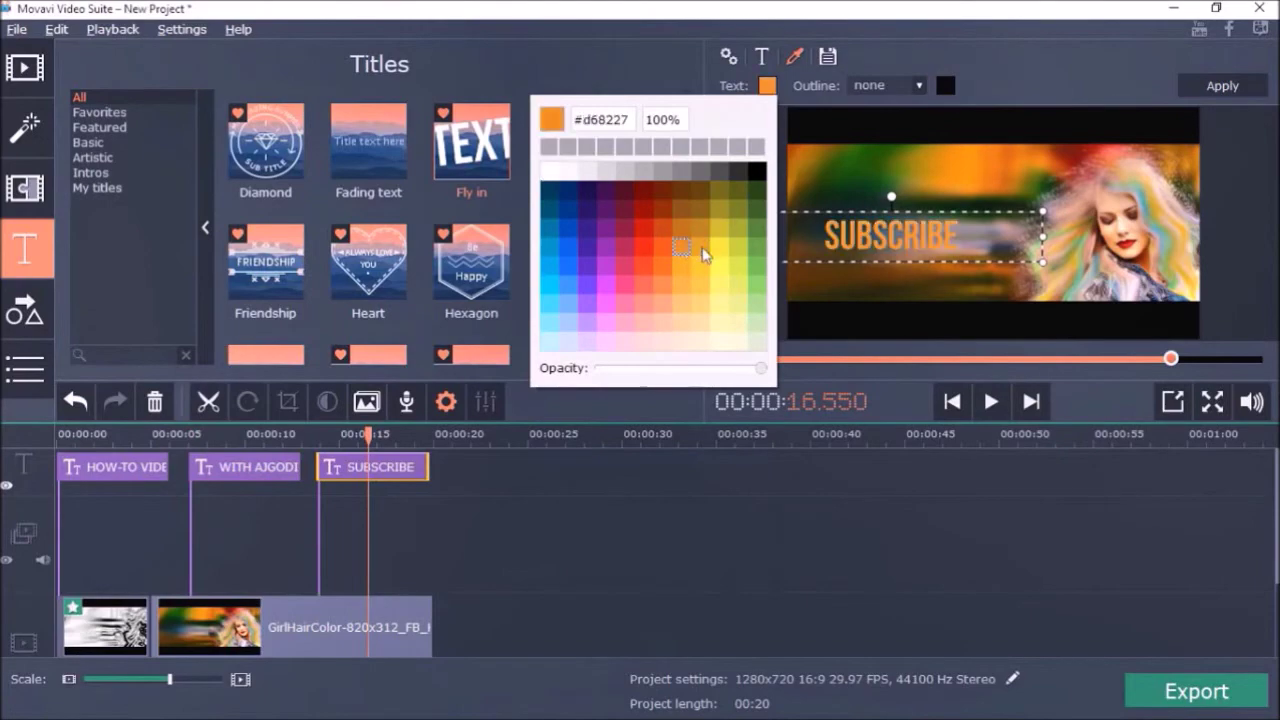
{"action": "left_click", "coordinate": [937, 314]}
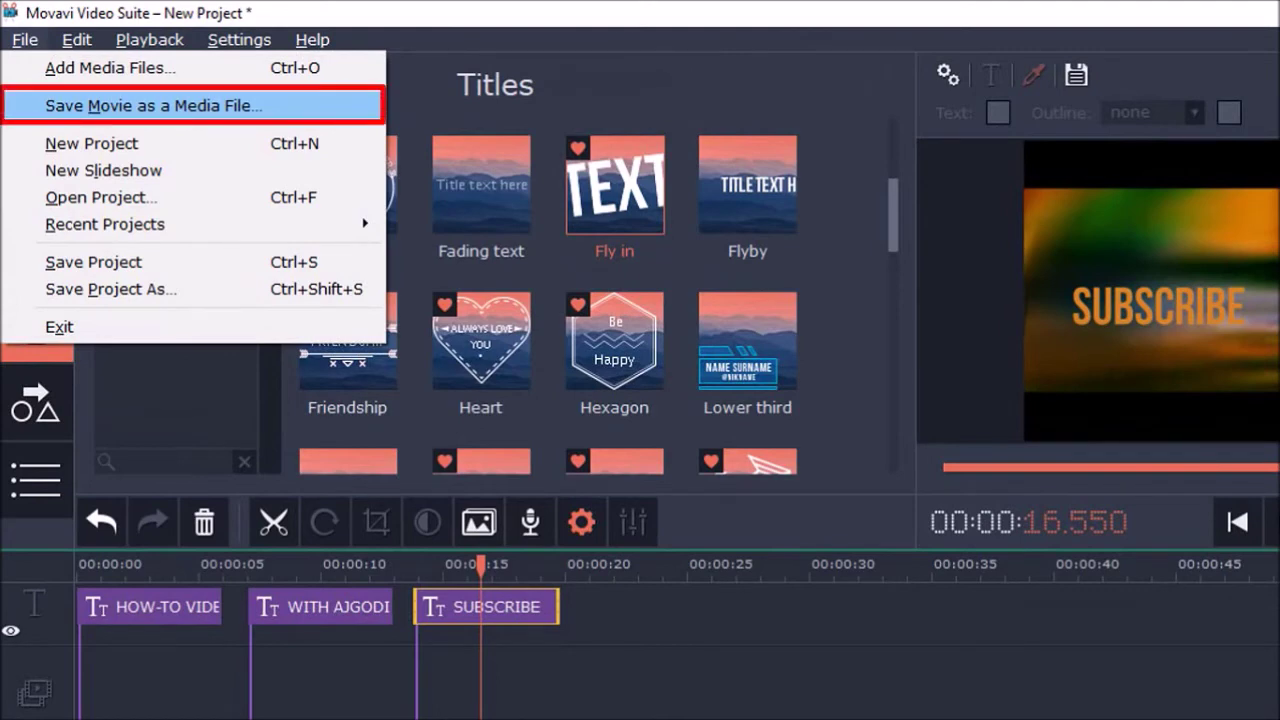
Open the export settings for saving the movie as a media file.
{"action": "key", "text": "Return"}
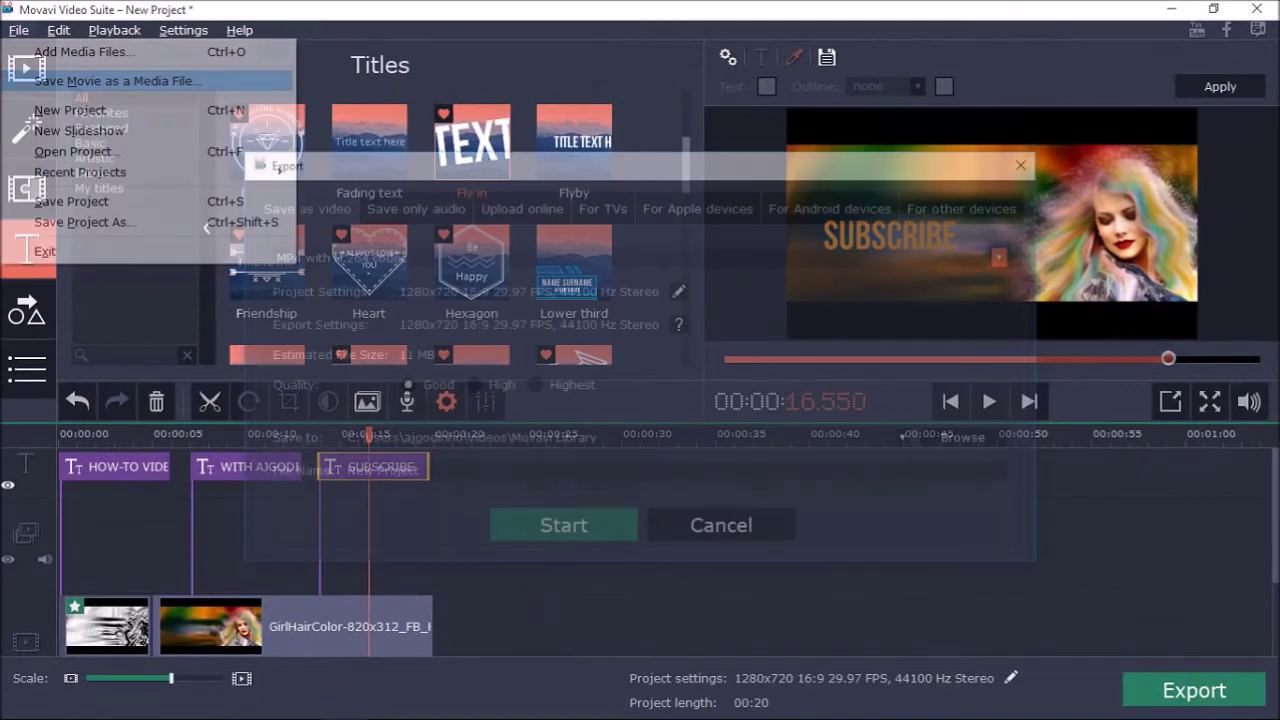